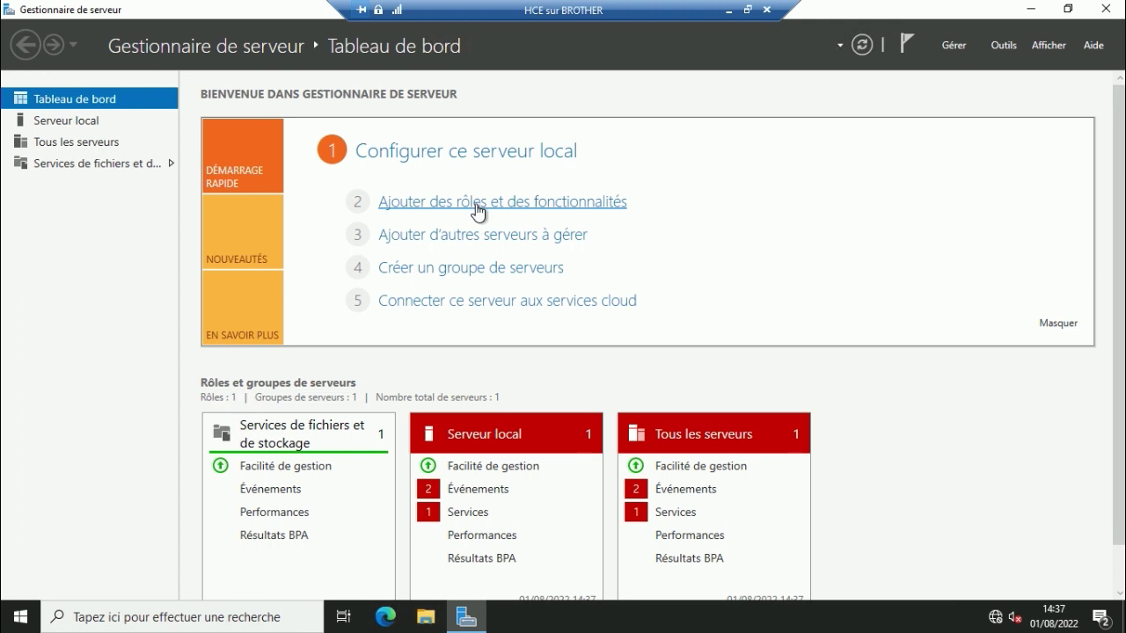
# Step: Start adding roles and features with a role-based installation on the pool server HCE-ETS
pyautogui.click(948, 51)
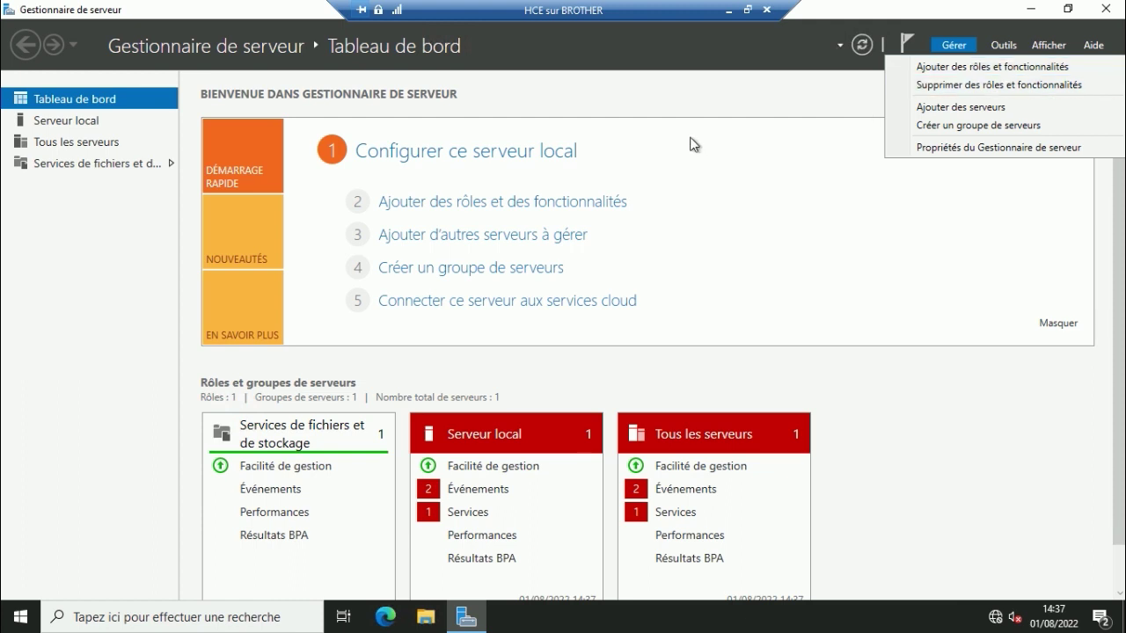
pyautogui.click(583, 221)
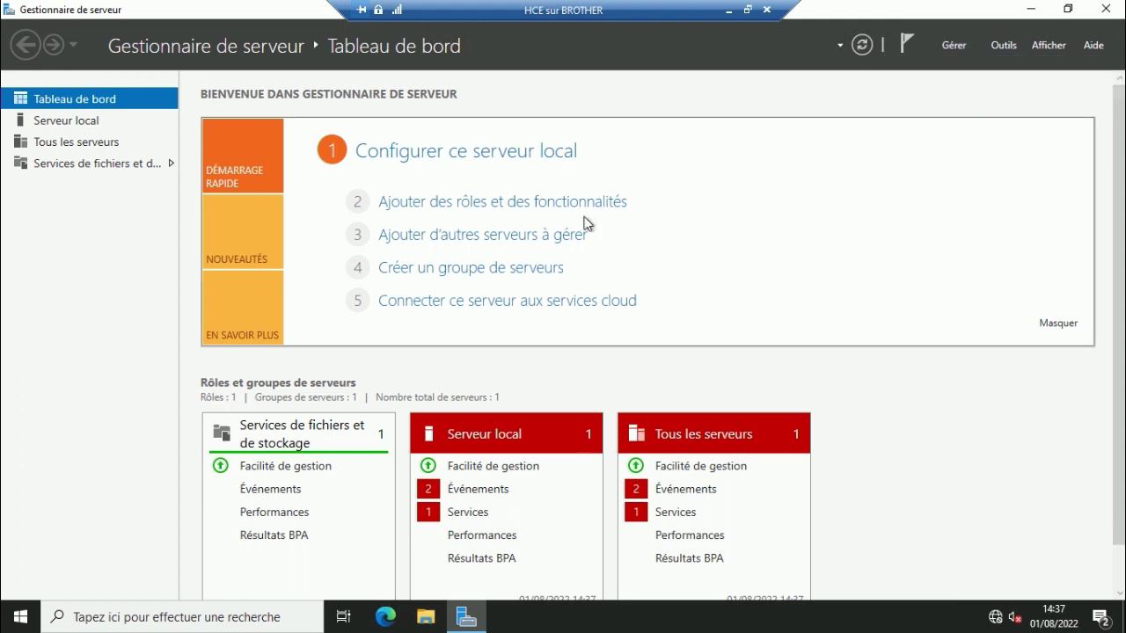
pyautogui.click(482, 211)
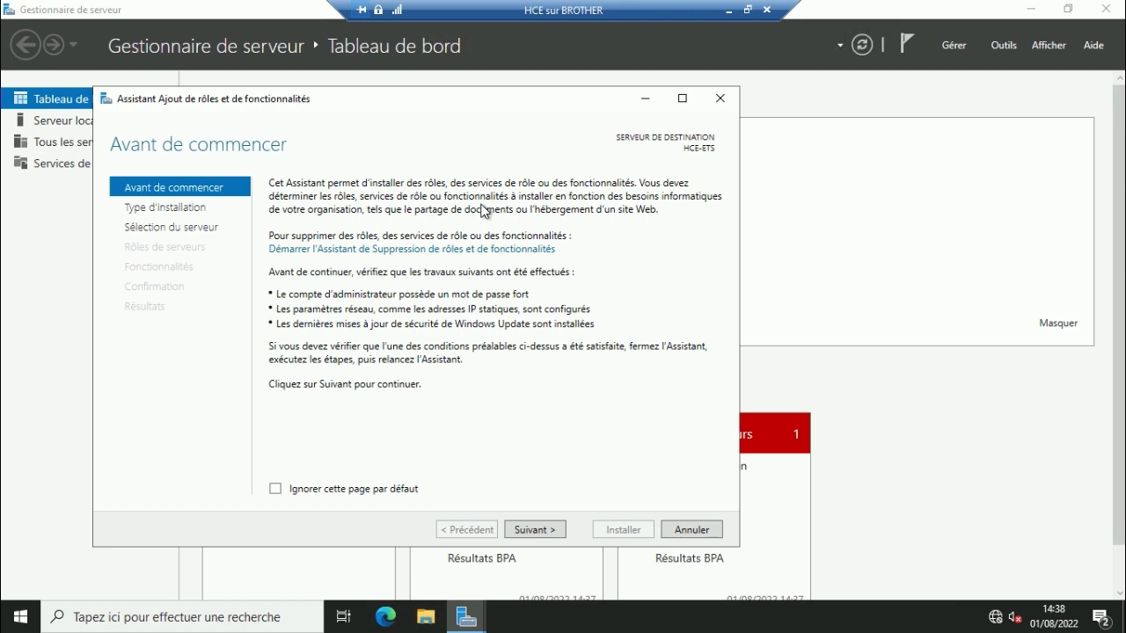
pyautogui.click(527, 530)
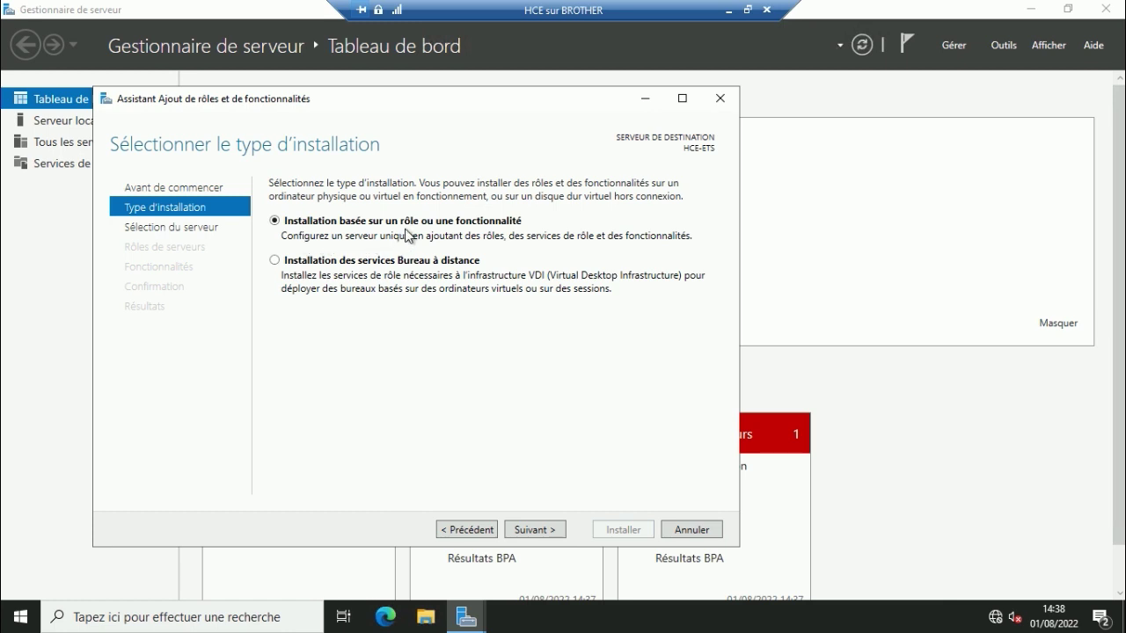
pyautogui.click(519, 532)
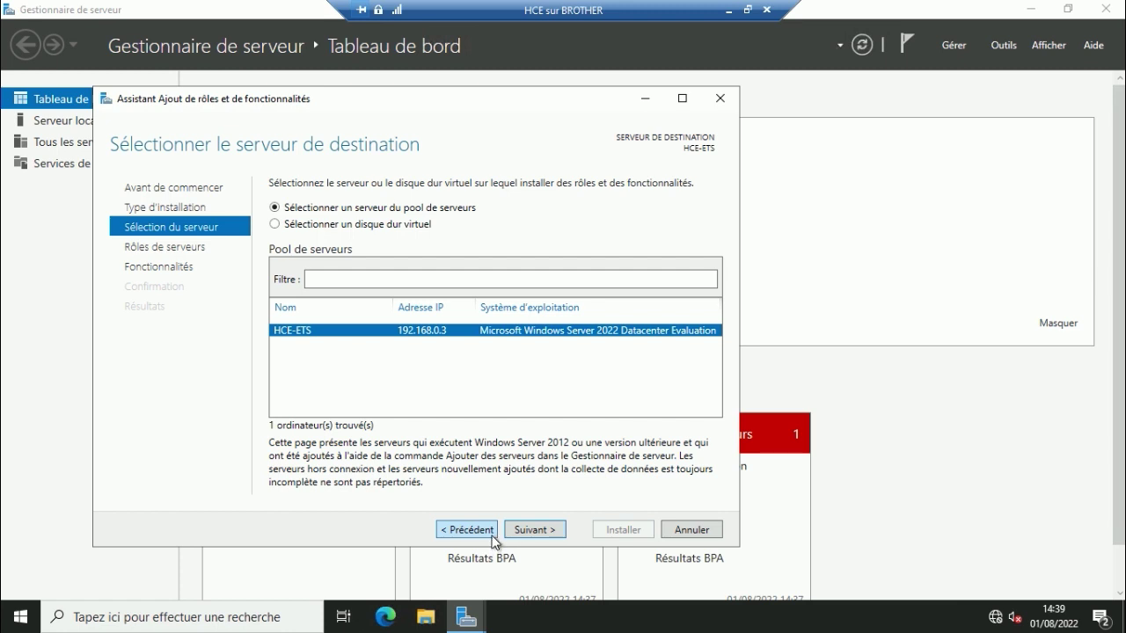
pyautogui.click(530, 533)
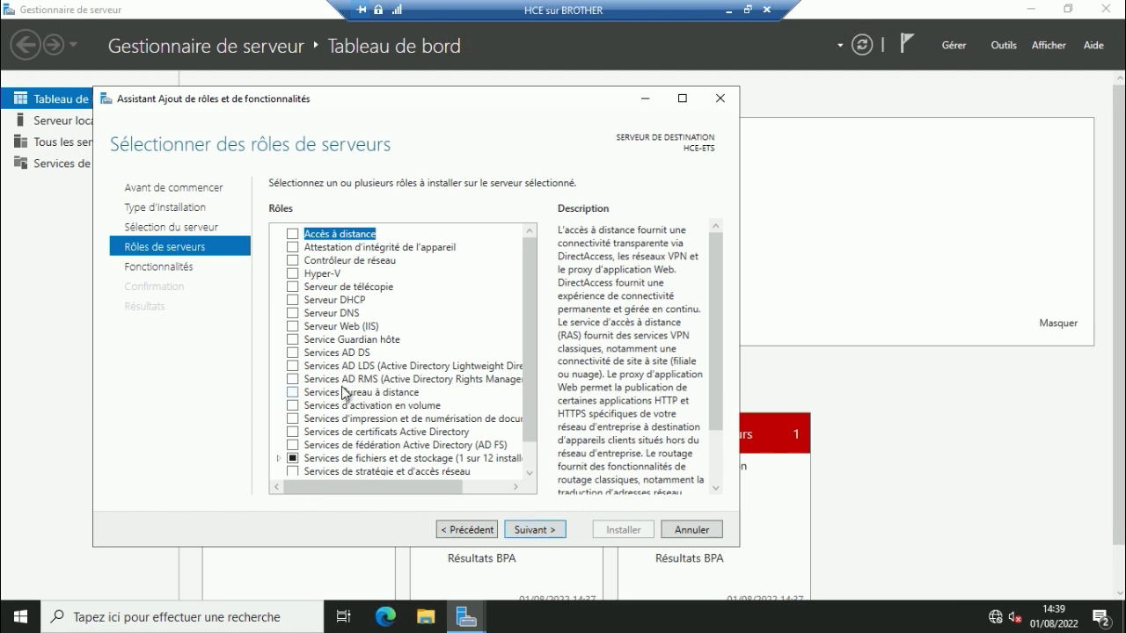
# Step: Select the Services AD DS role with its required features and management tools, keeping the default feature selection
pyautogui.click(293, 355)
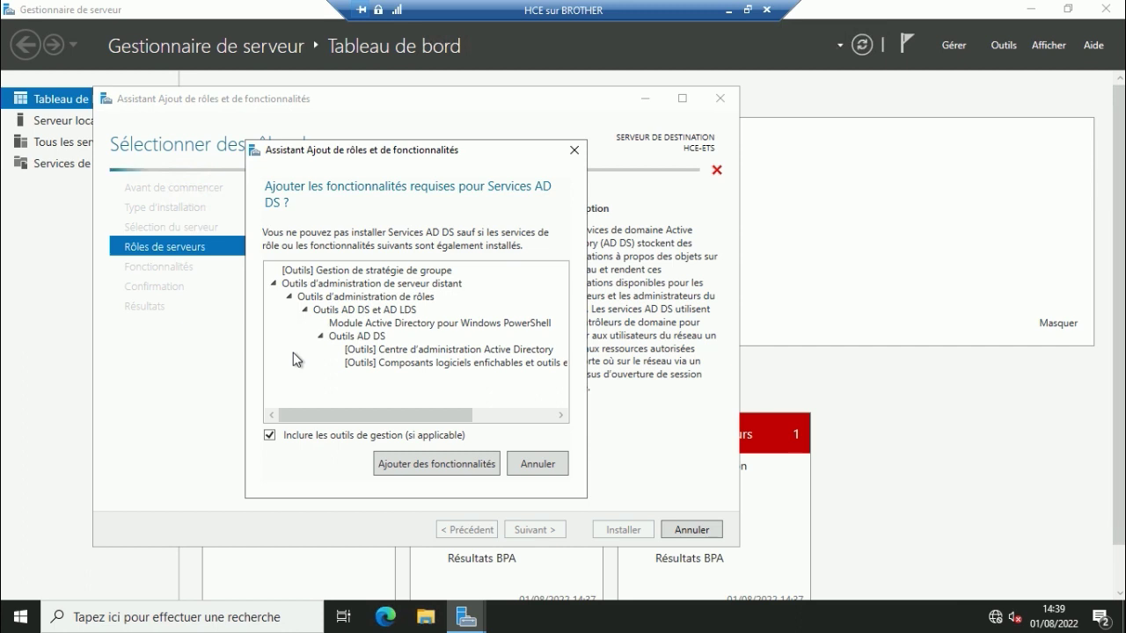
pyautogui.click(392, 471)
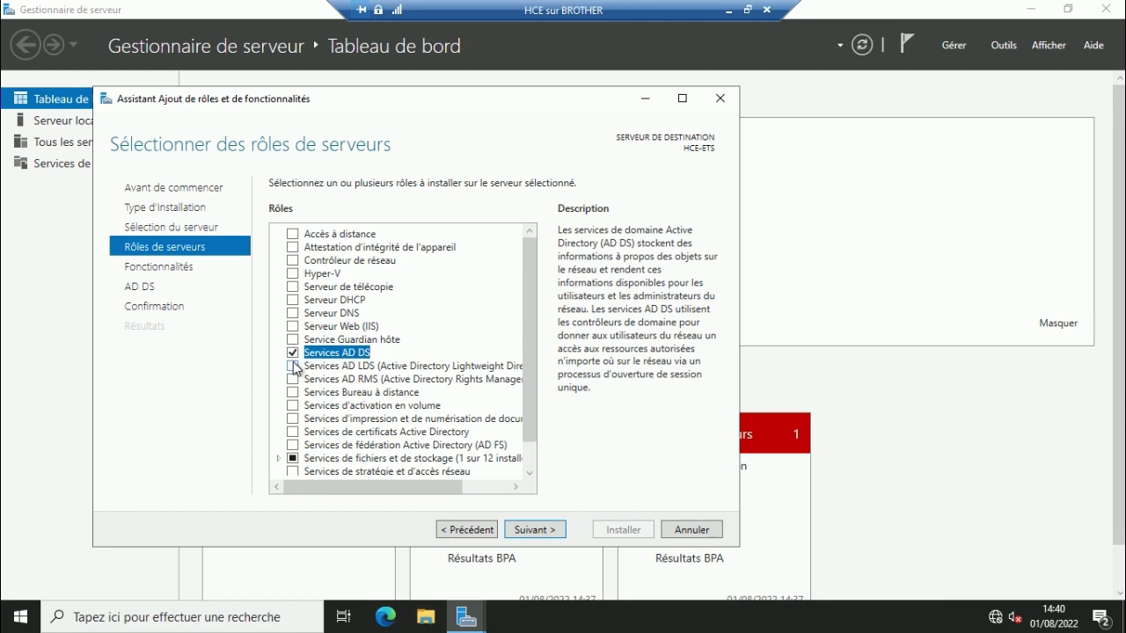
pyautogui.click(542, 530)
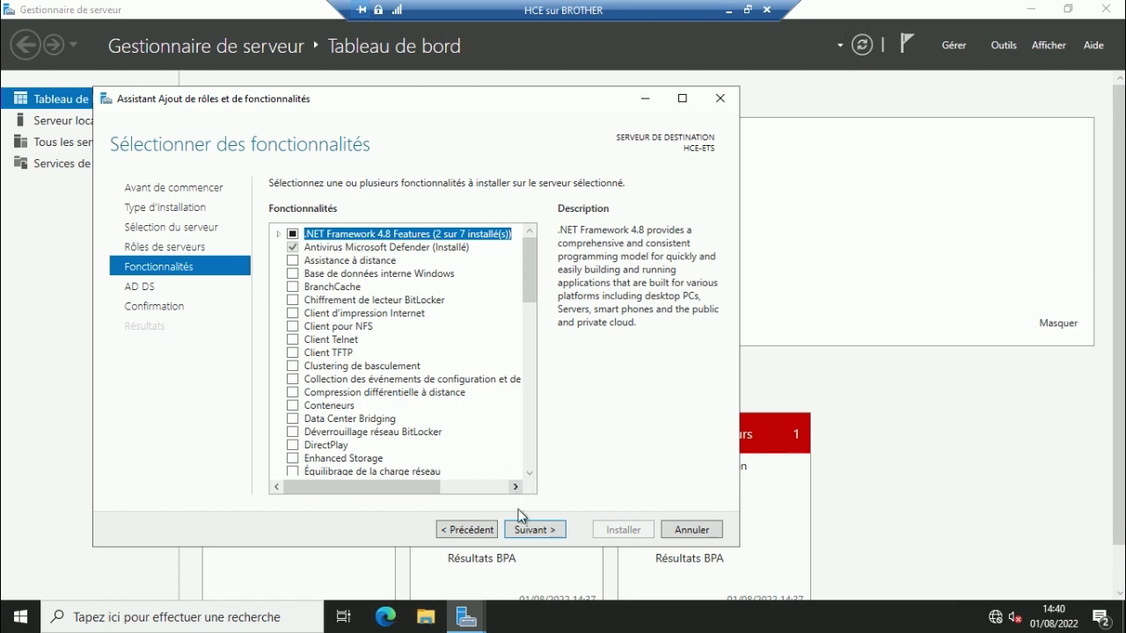
pyautogui.click(529, 530)
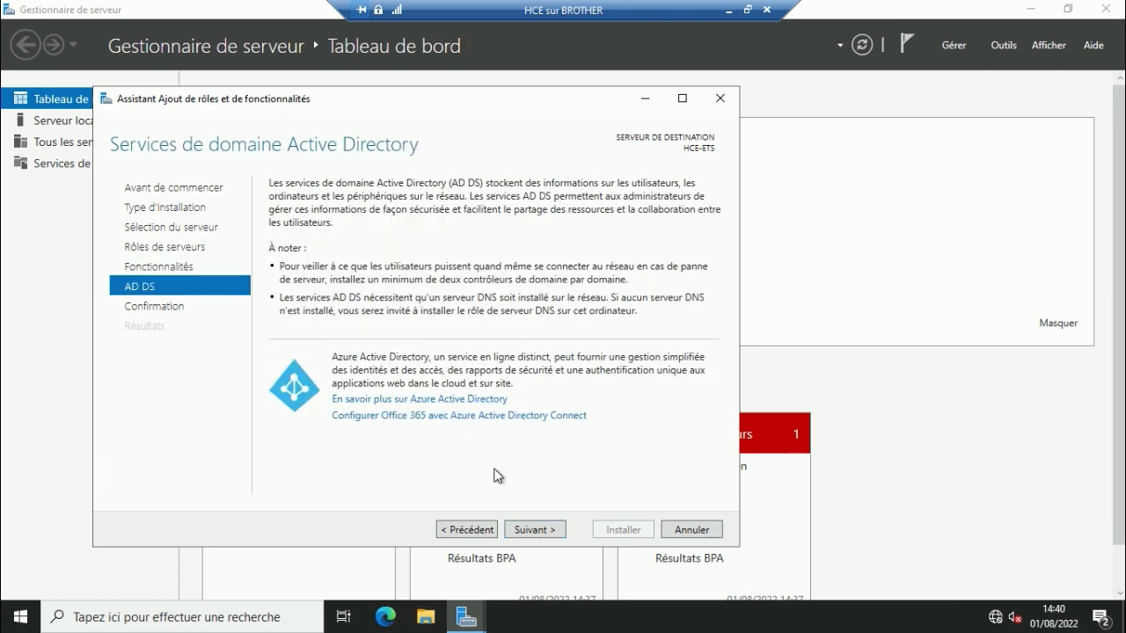
# Step: Allow the destination server to restart automatically if necessary and install the AD DS role
pyautogui.click(516, 533)
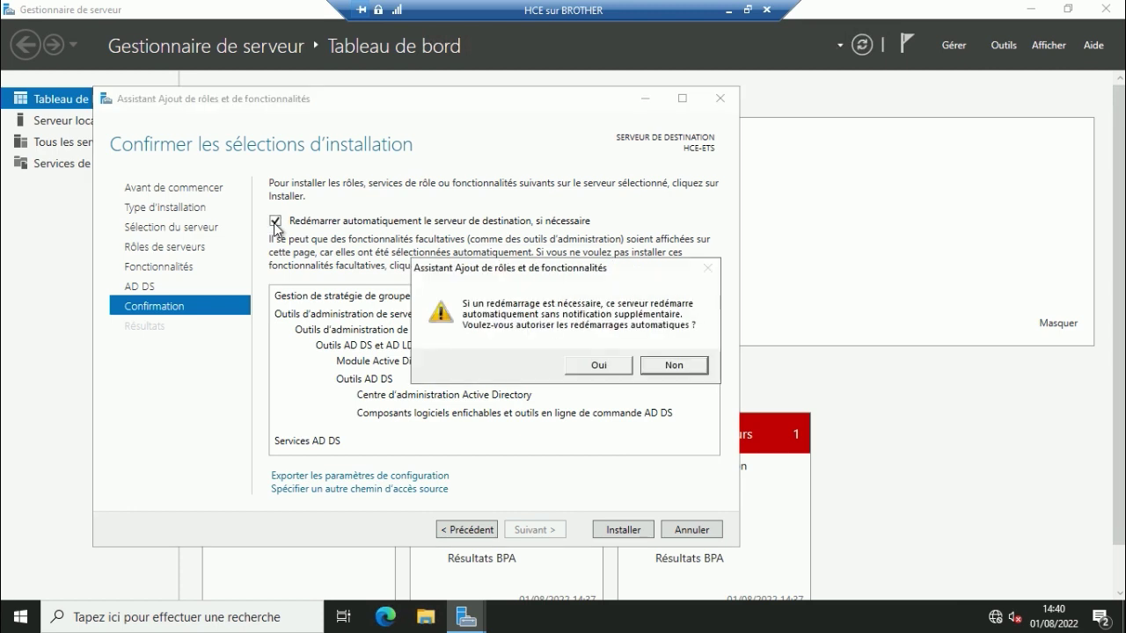
pyautogui.click(590, 368)
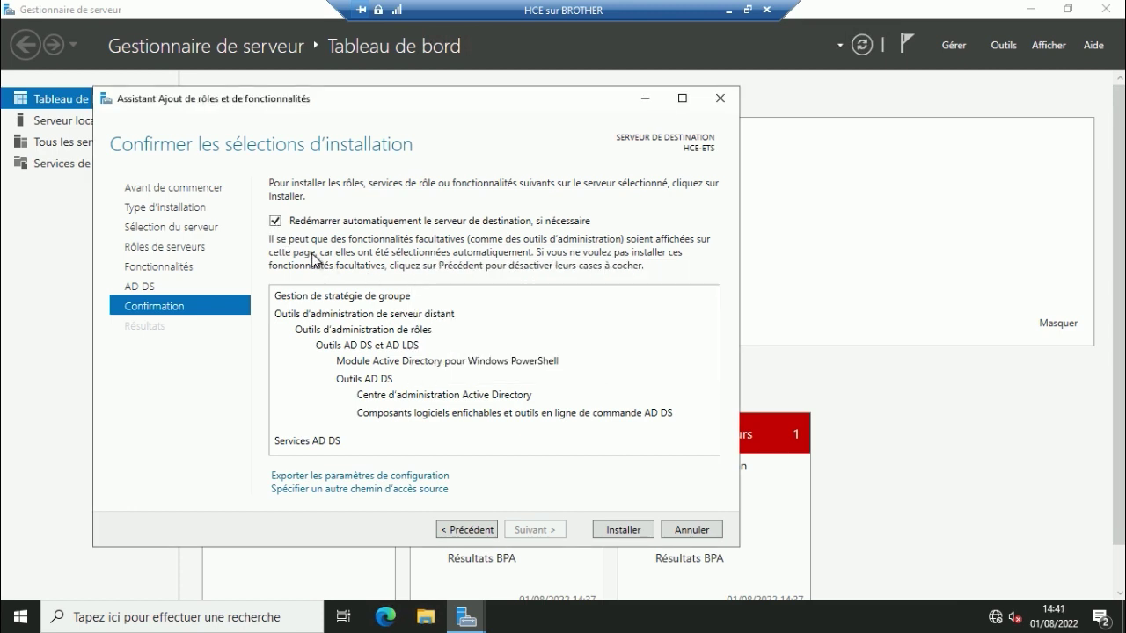
pyautogui.click(607, 530)
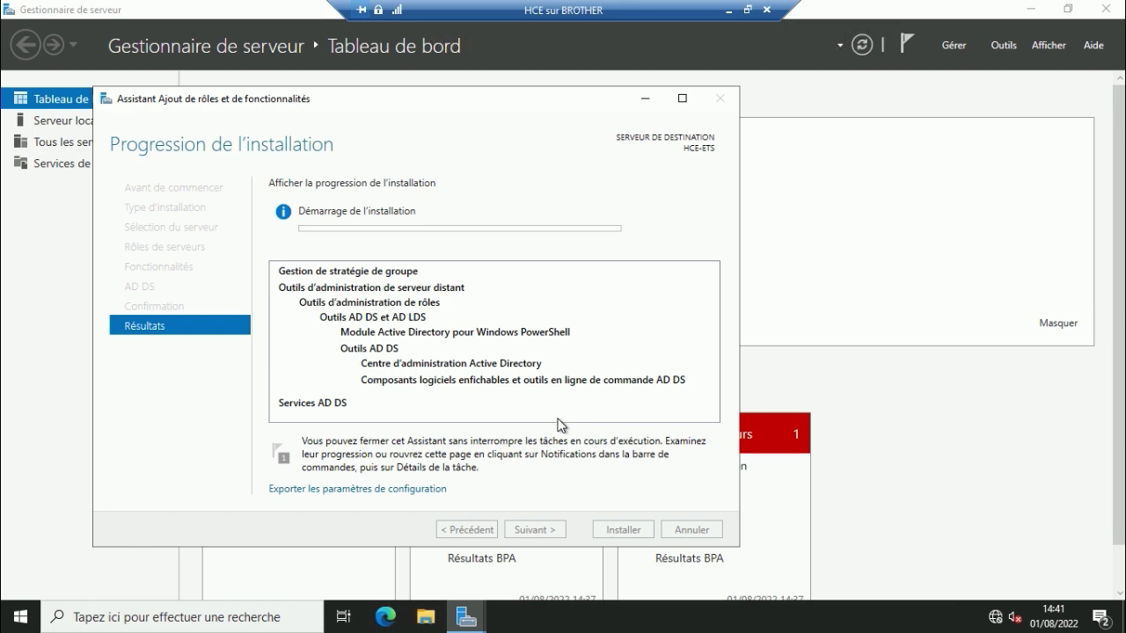
pyautogui.click(729, 11)
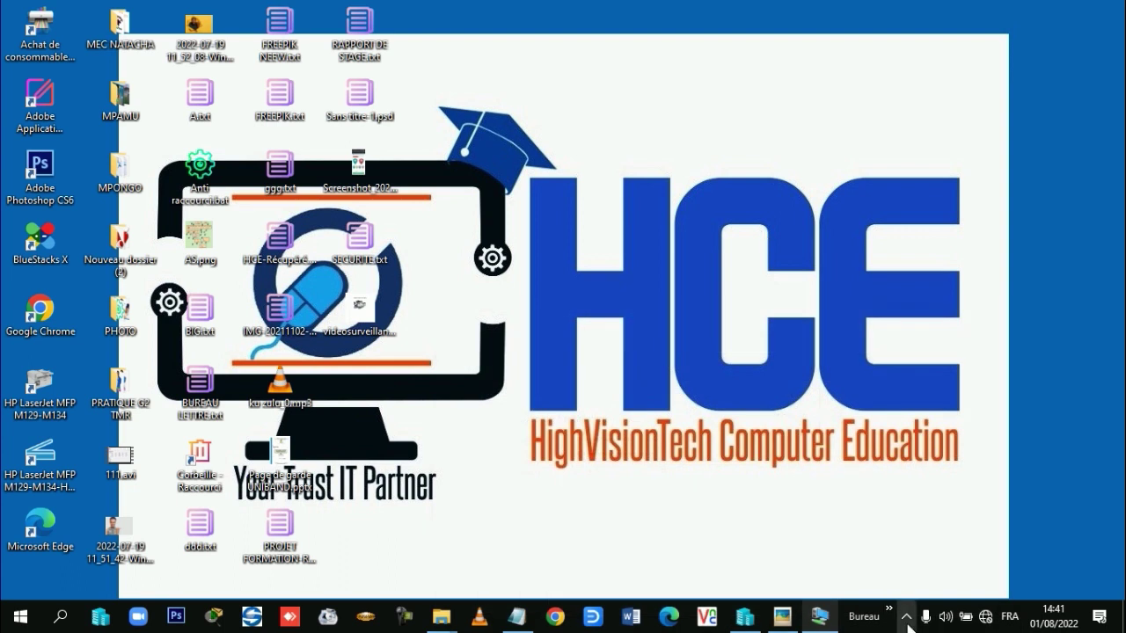
pyautogui.click(905, 616)
pyautogui.click(956, 550)
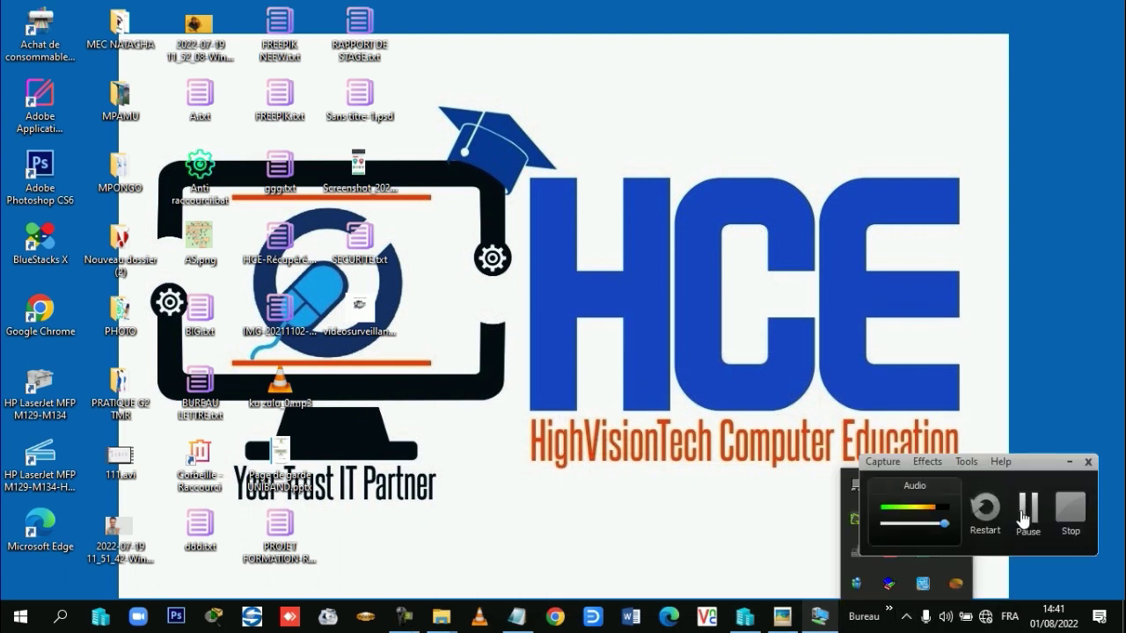
pyautogui.click(1027, 505)
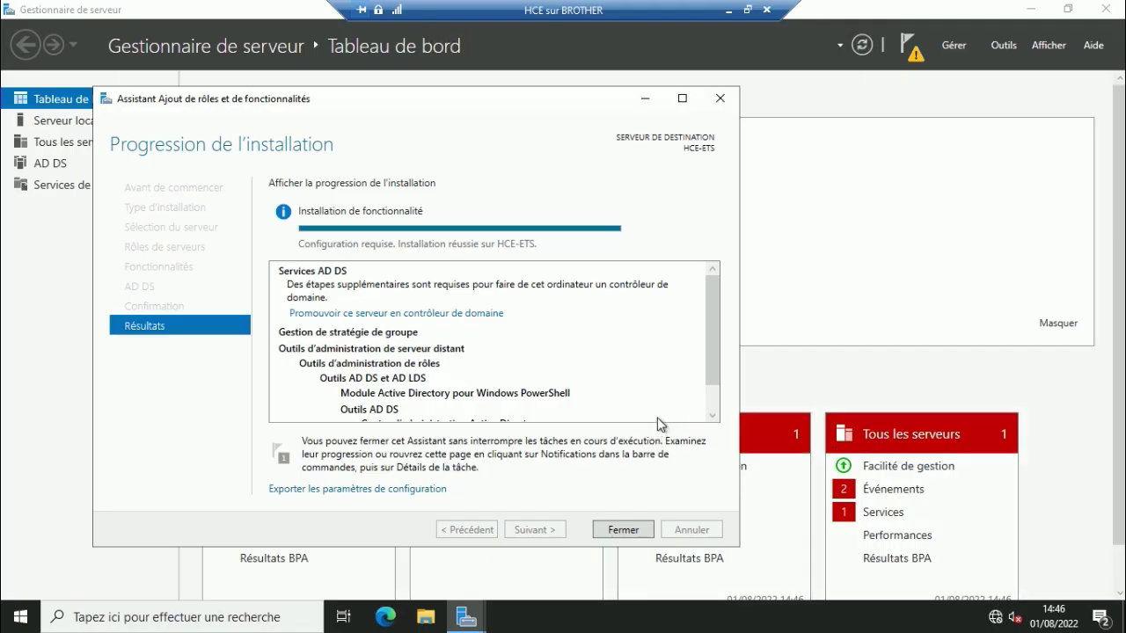
# Step: Close the role installation wizard and start promoting this server to a domain controller
pyautogui.click(627, 528)
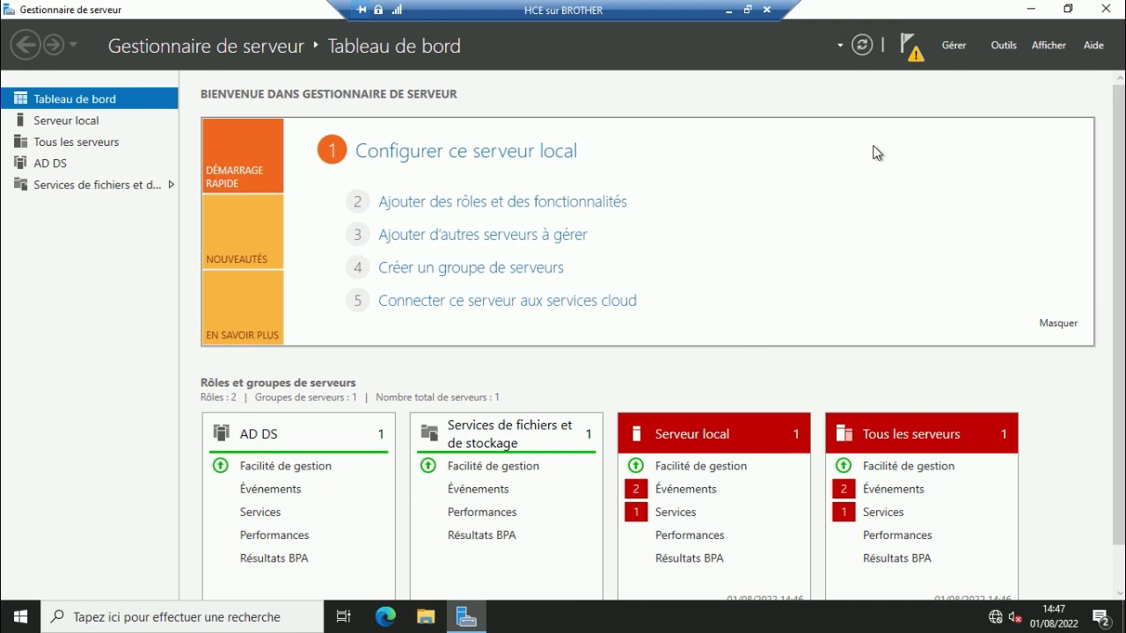
pyautogui.click(915, 66)
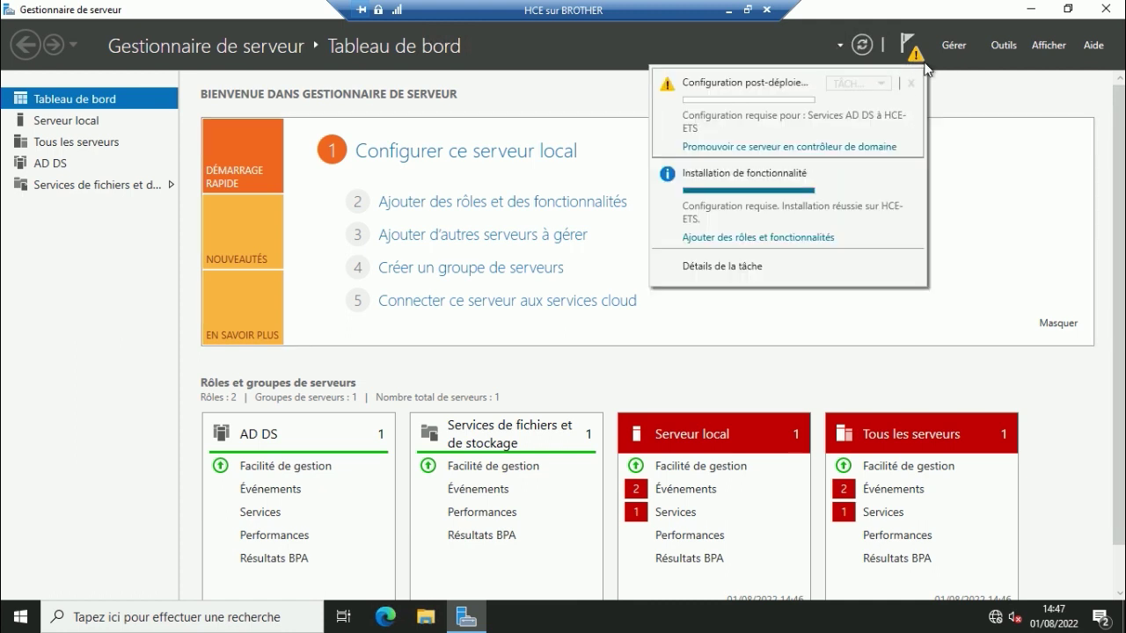
pyautogui.click(773, 148)
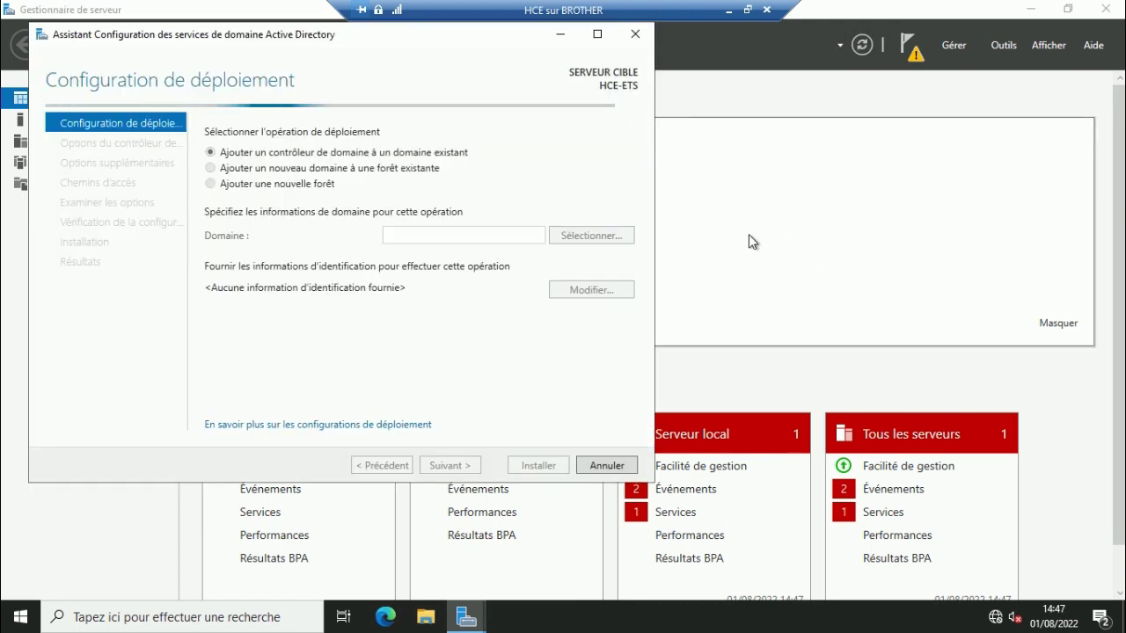
pyautogui.moveTo(321, 43)
pyautogui.mouseDown()
pyautogui.moveTo(435, 77)
pyautogui.moveTo(499, 76)
pyautogui.mouseUp()
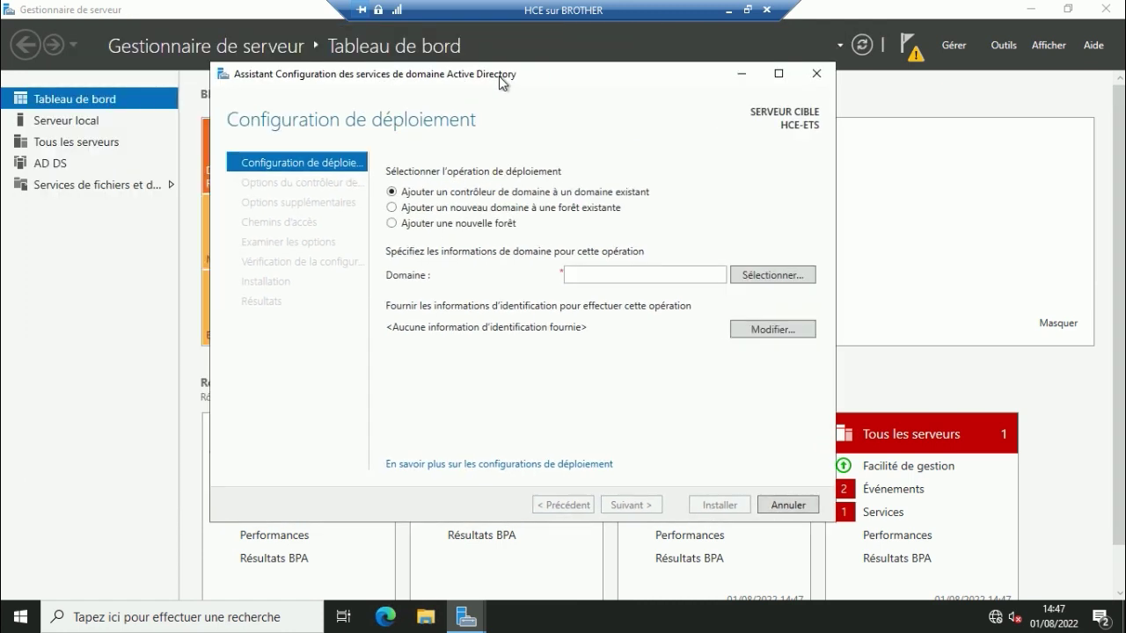
# Step: Choose to add a new forest with the root domain name hce-ets.net
pyautogui.click(392, 225)
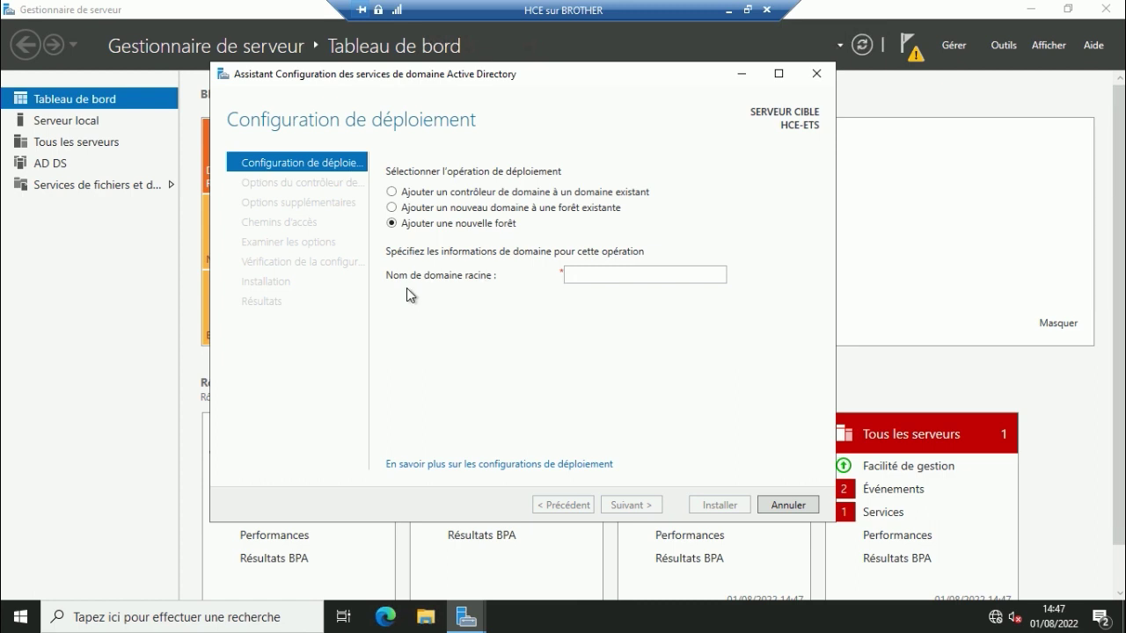
pyautogui.click(595, 277)
pyautogui.write('hce')
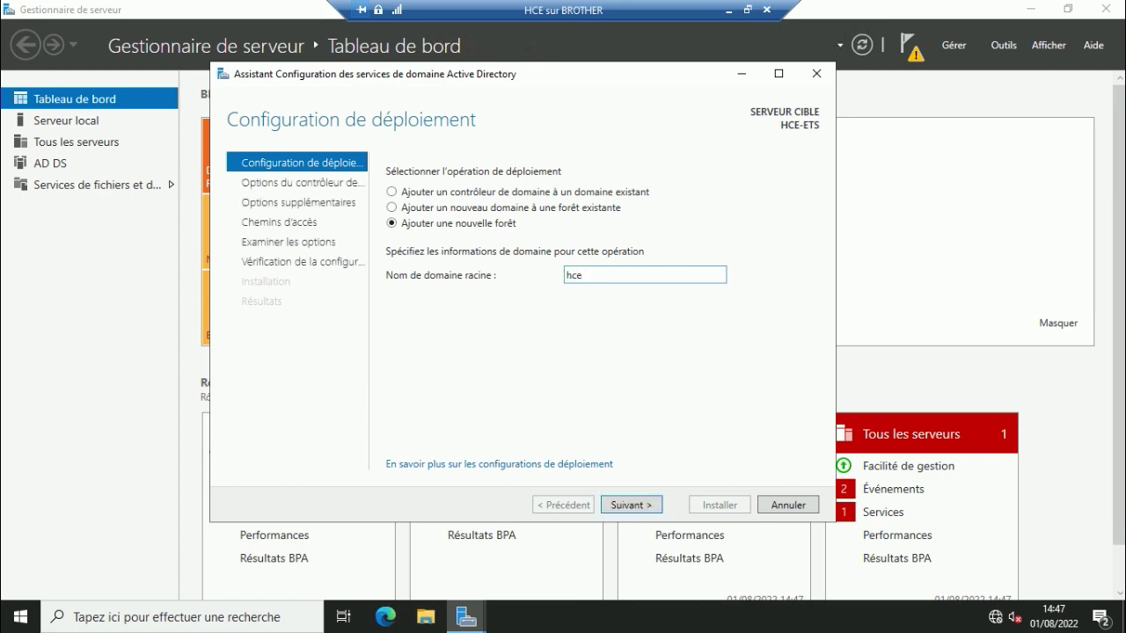
pyautogui.write('-ets')
pyautogui.write('.net')
pyautogui.click(635, 505)
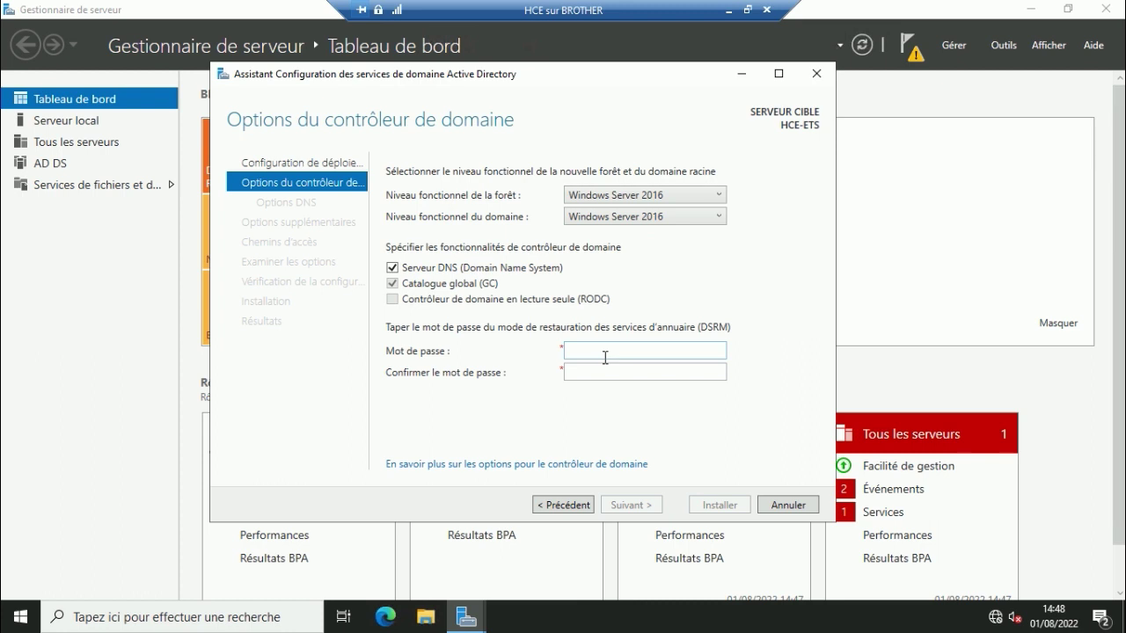
# Step: Enter and confirm the DSRM password, keeping the Windows Server 2016 functional levels and the DNS server option
pyautogui.click(591, 349)
pyautogui.write('••••••••••')
pyautogui.press('Tab')
pyautogui.write('••••••••••')
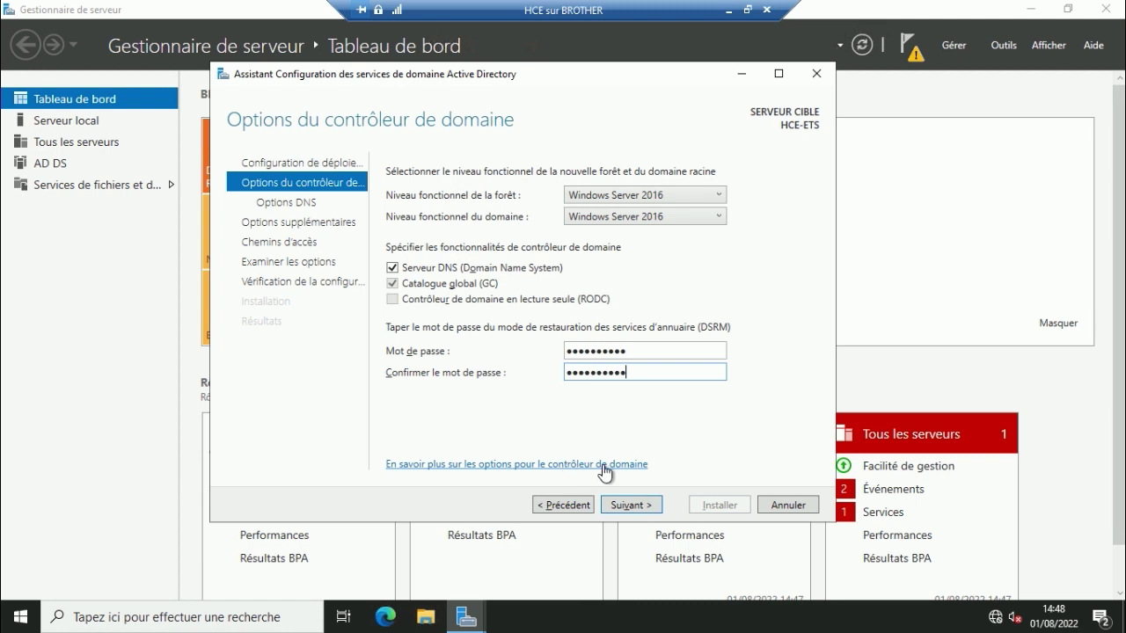
pyautogui.click(637, 512)
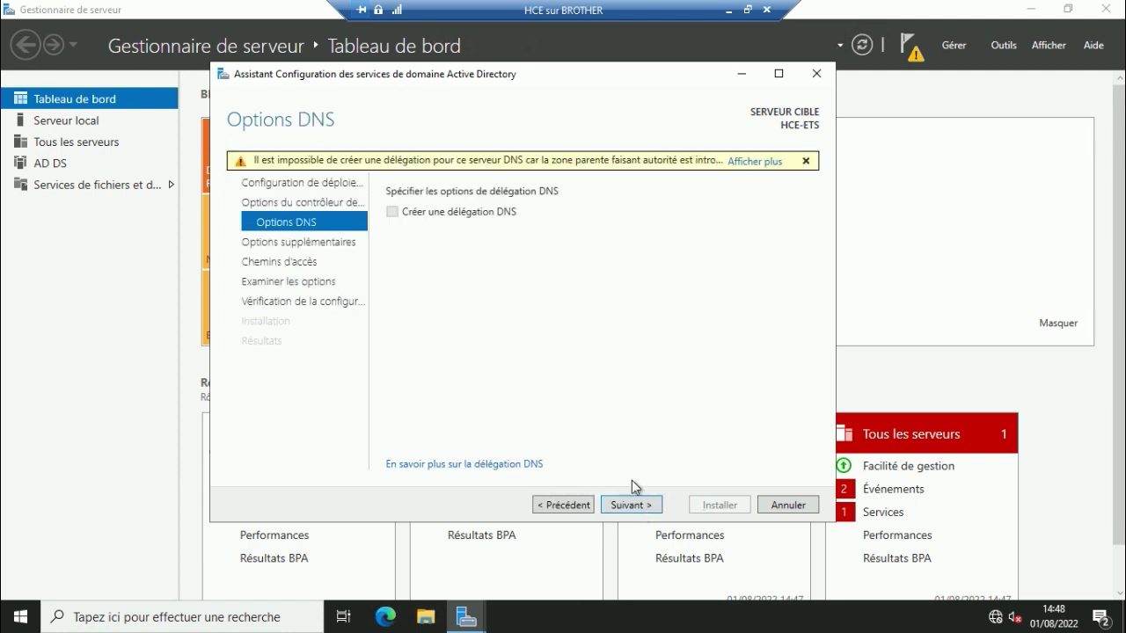
# Step: Accept the DNS options, NetBIOS name HCE-ETS0 and default paths, and install the domain controller configuration
pyautogui.click(628, 510)
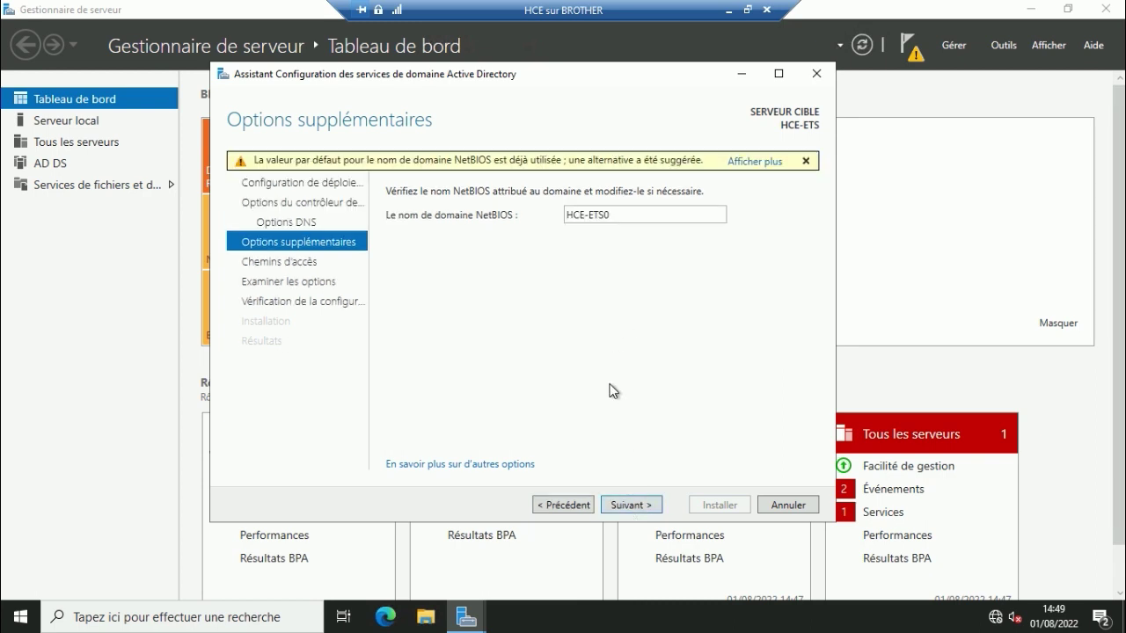
pyautogui.click(638, 214)
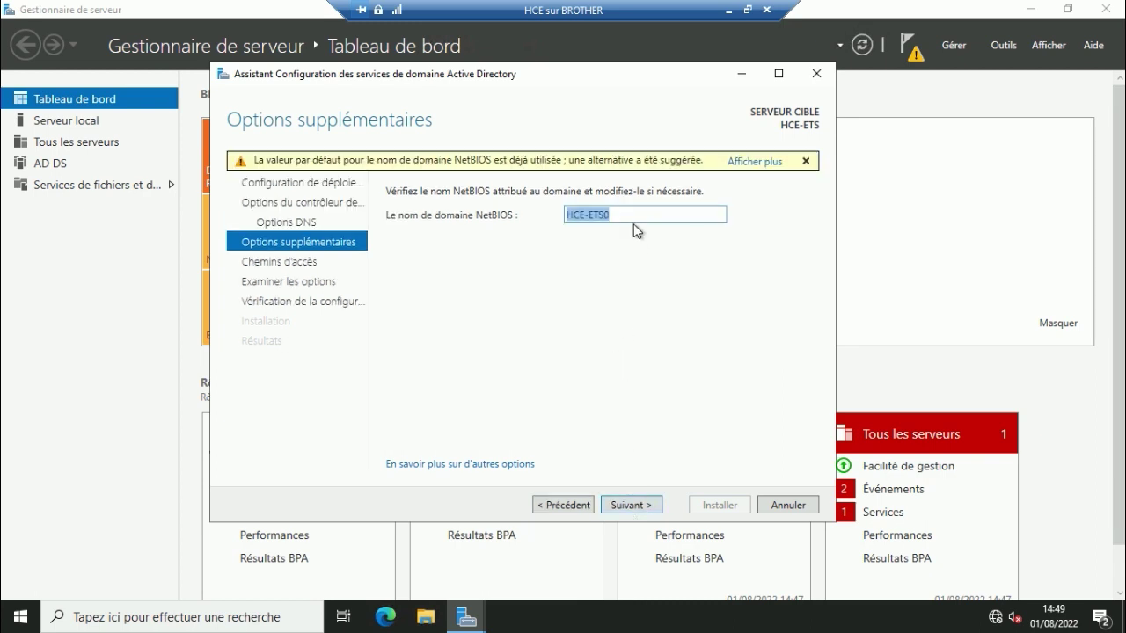
pyautogui.click(639, 506)
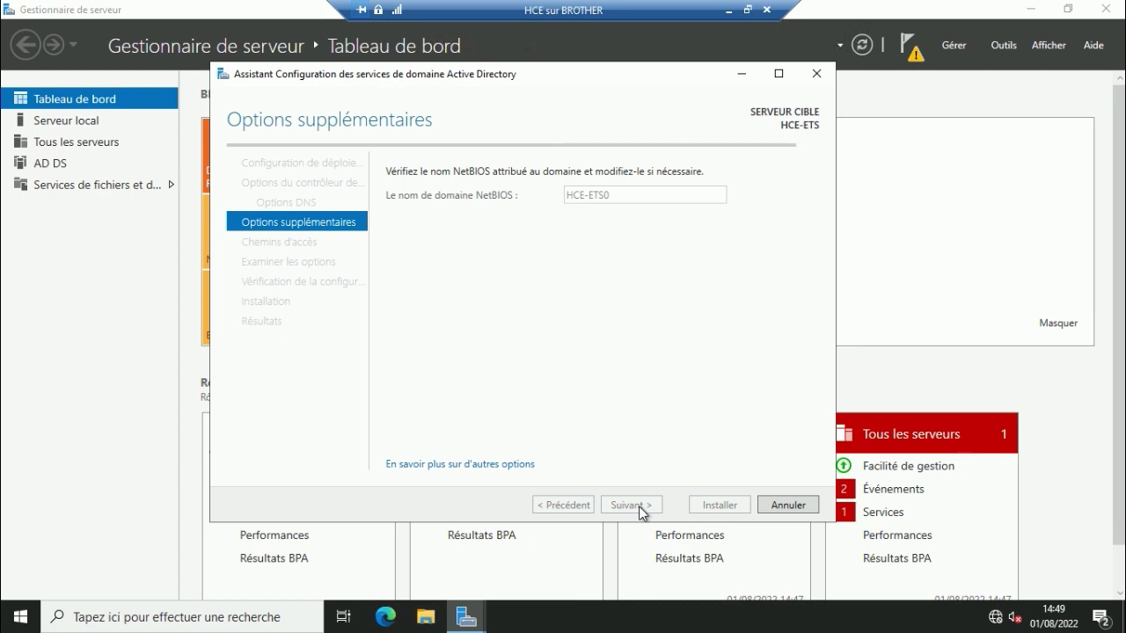
pyautogui.click(630, 506)
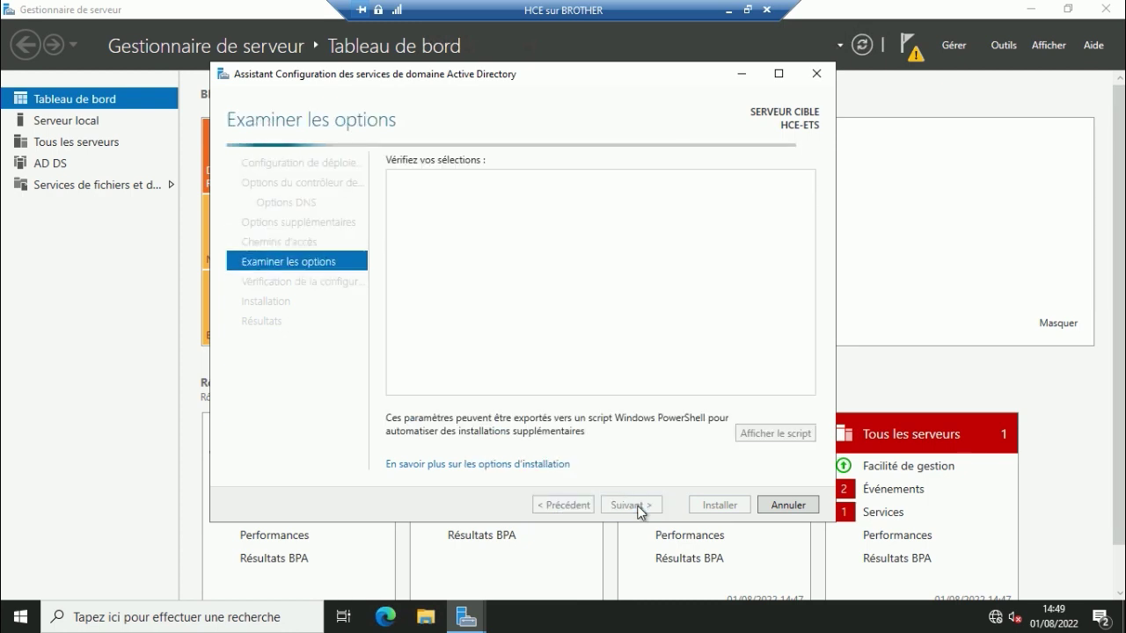
pyautogui.click(637, 508)
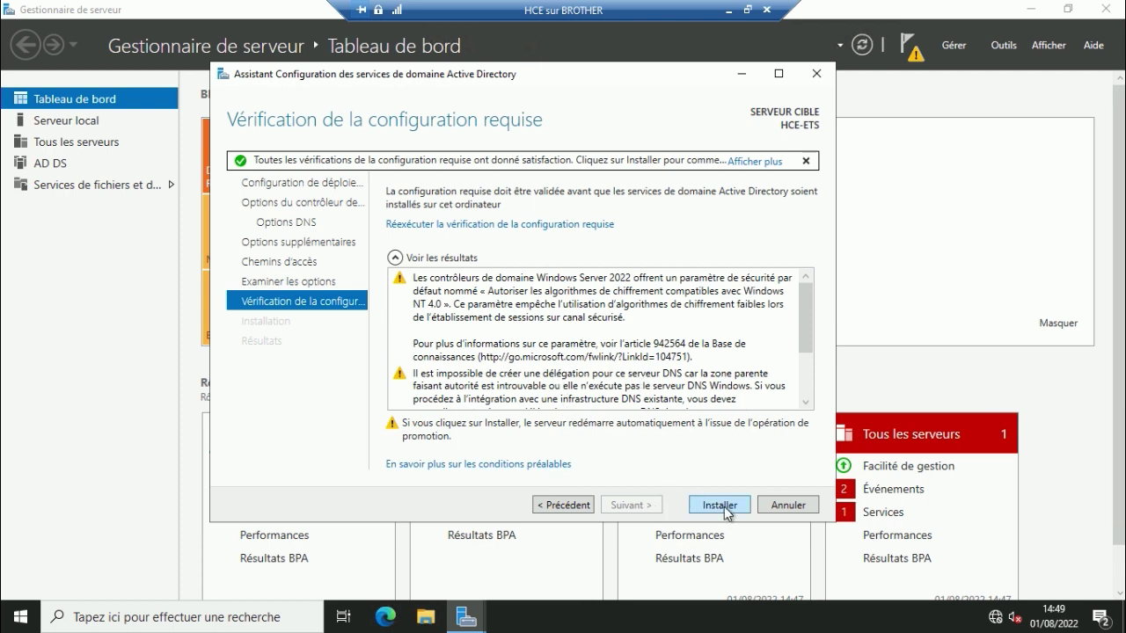
pyautogui.click(722, 505)
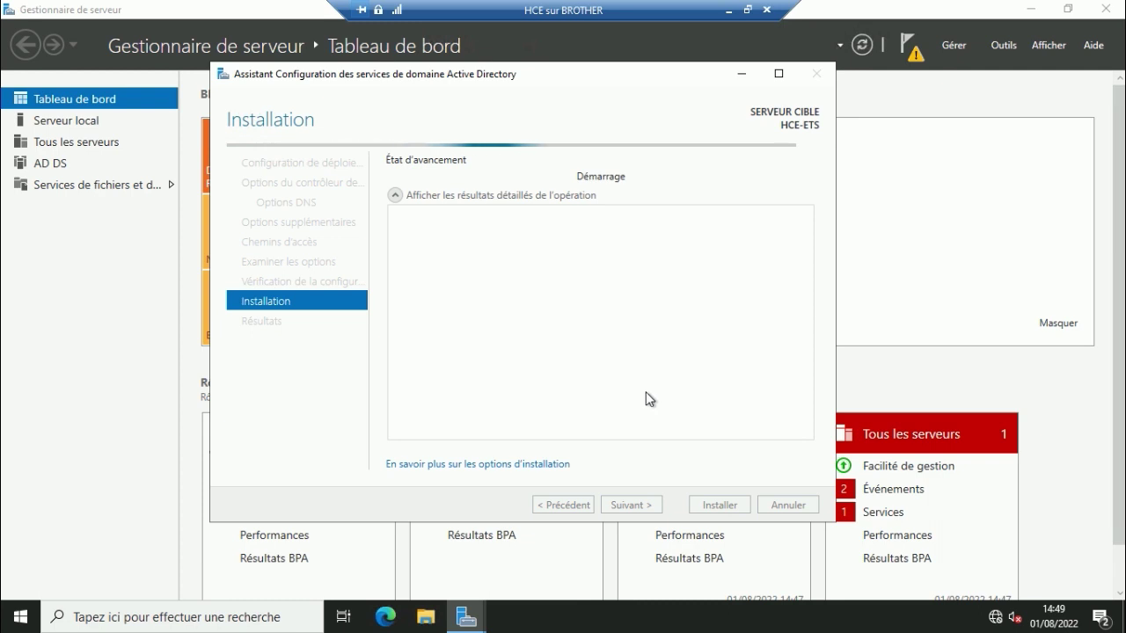